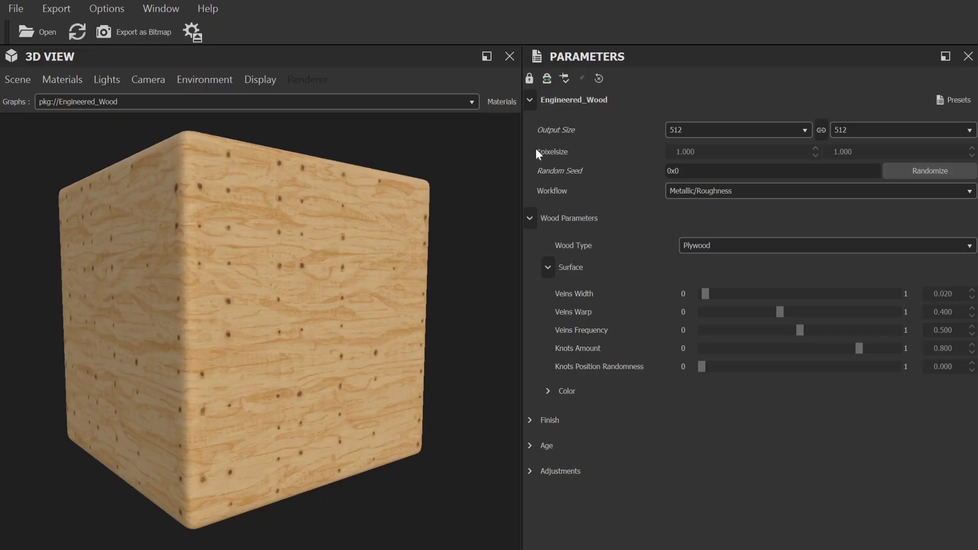
# Step: Set the material's output size to 1024 × 1024
pyautogui.click(530, 219)
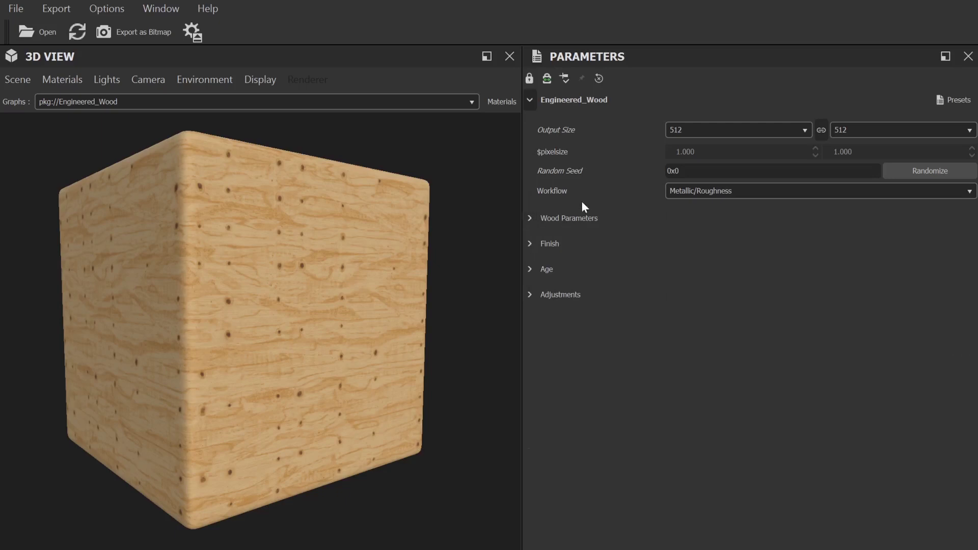
pyautogui.click(706, 129)
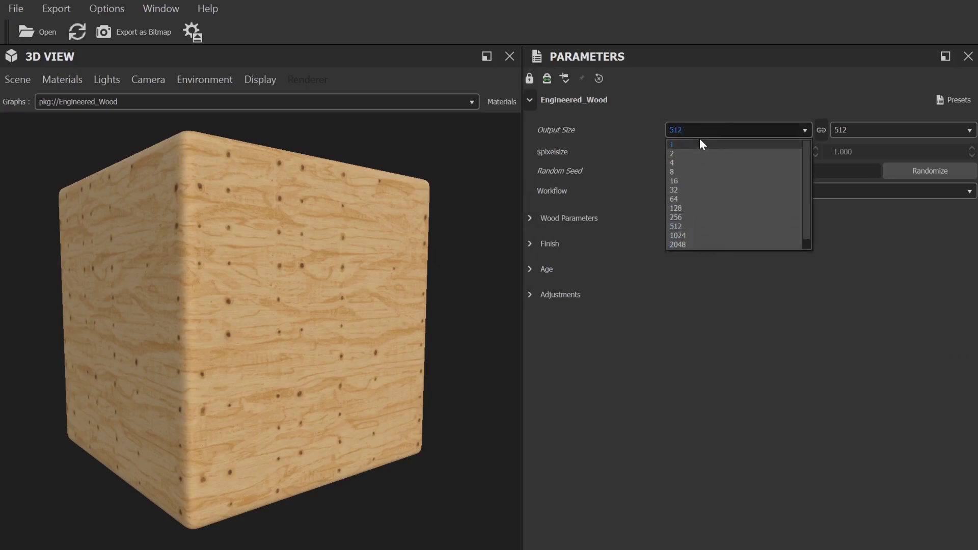
pyautogui.click(679, 226)
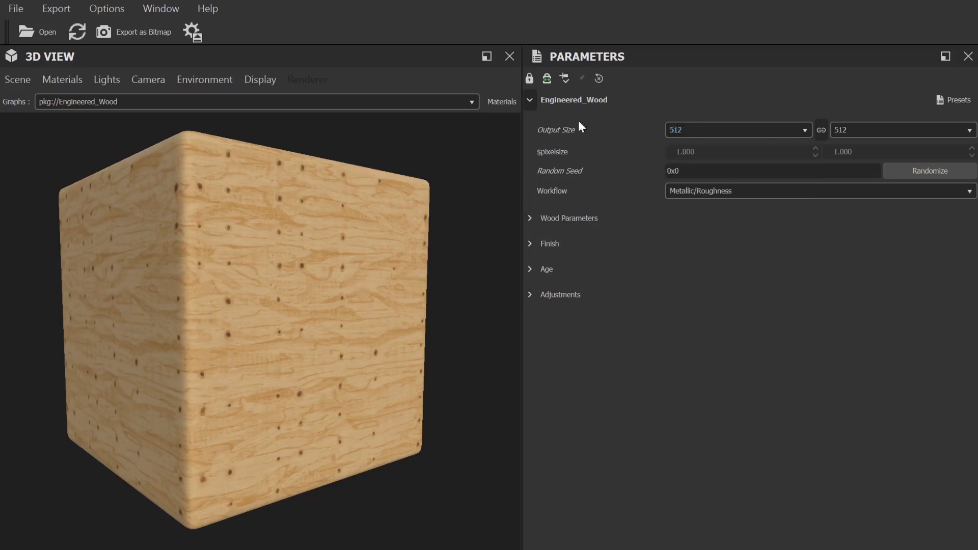
pyautogui.moveTo(284, 304)
pyautogui.mouseDown()
pyautogui.moveTo(323, 329)
pyautogui.moveTo(318, 280)
pyautogui.moveTo(329, 258)
pyautogui.moveTo(259, 248)
pyautogui.moveTo(231, 283)
pyautogui.moveTo(289, 304)
pyautogui.mouseUp()
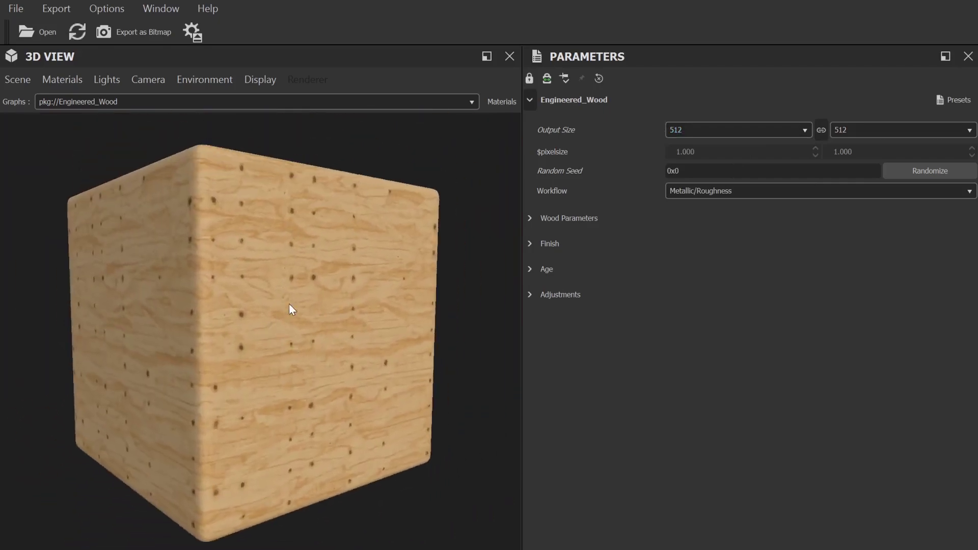
pyautogui.scroll(5, 299, 300)
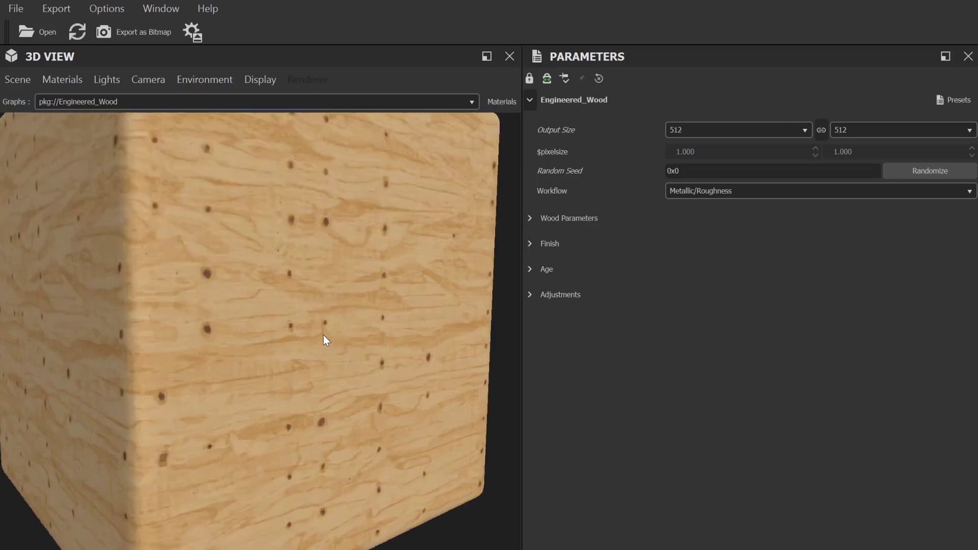
pyautogui.moveTo(326, 340); pyautogui.dragTo(411, 349)
pyautogui.scroll(3, 417, 353)
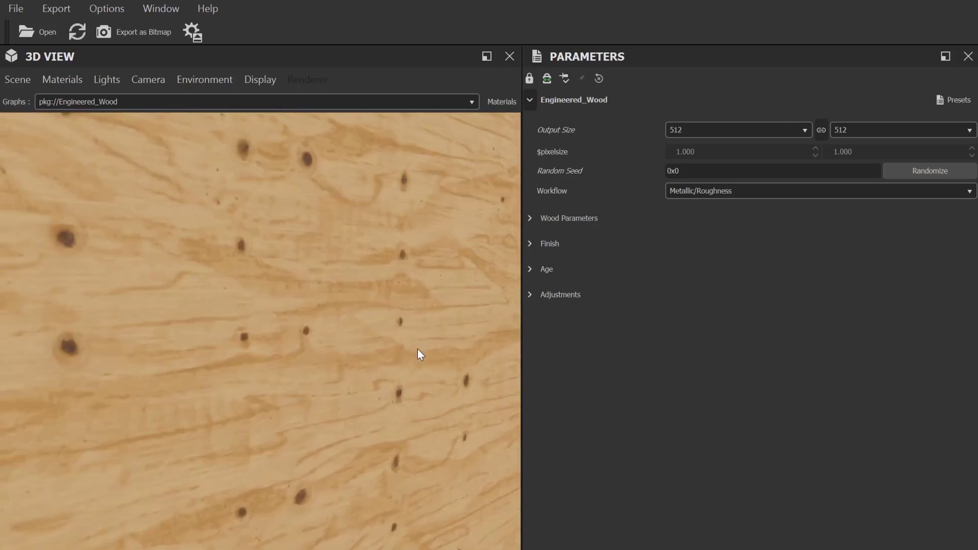
pyautogui.click(718, 130)
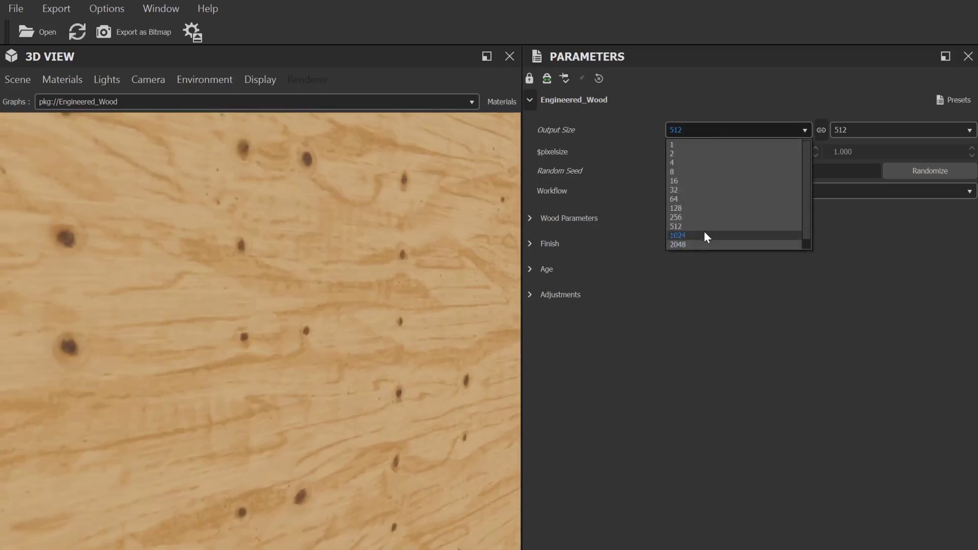
pyautogui.click(777, 291)
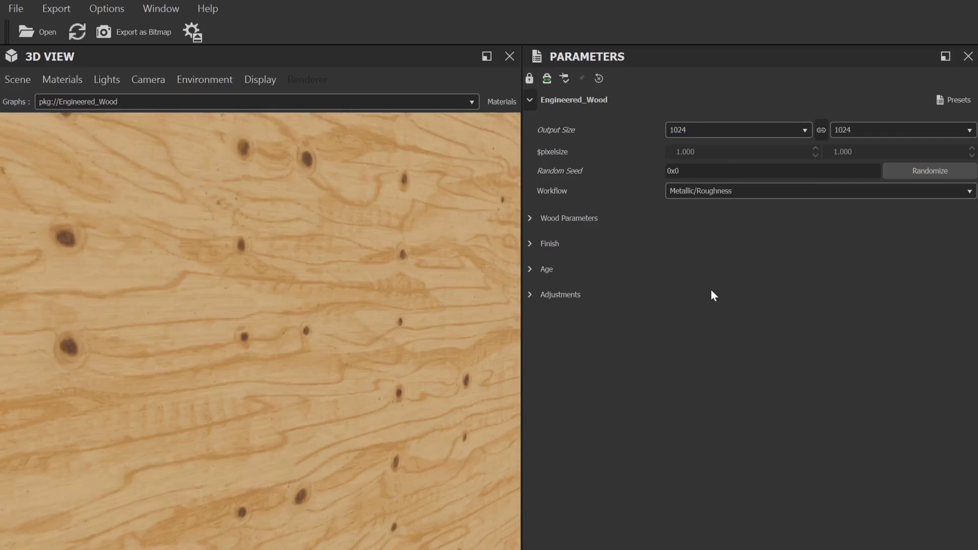
# Step: Randomize the seed five times for a new plywood grain and knot pattern
pyautogui.click(921, 173)
pyautogui.click(920, 172)
pyautogui.click(919, 172)
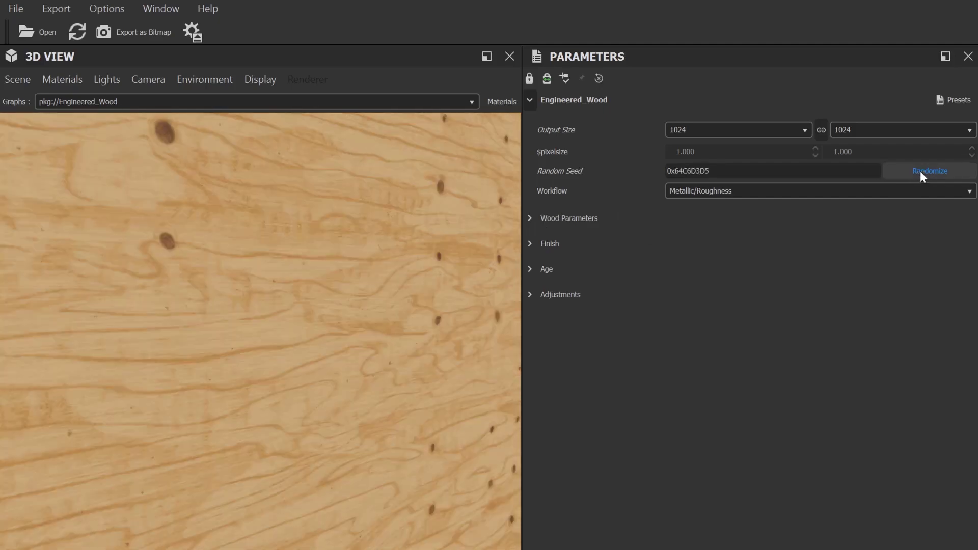
pyautogui.click(920, 172)
pyautogui.click(919, 171)
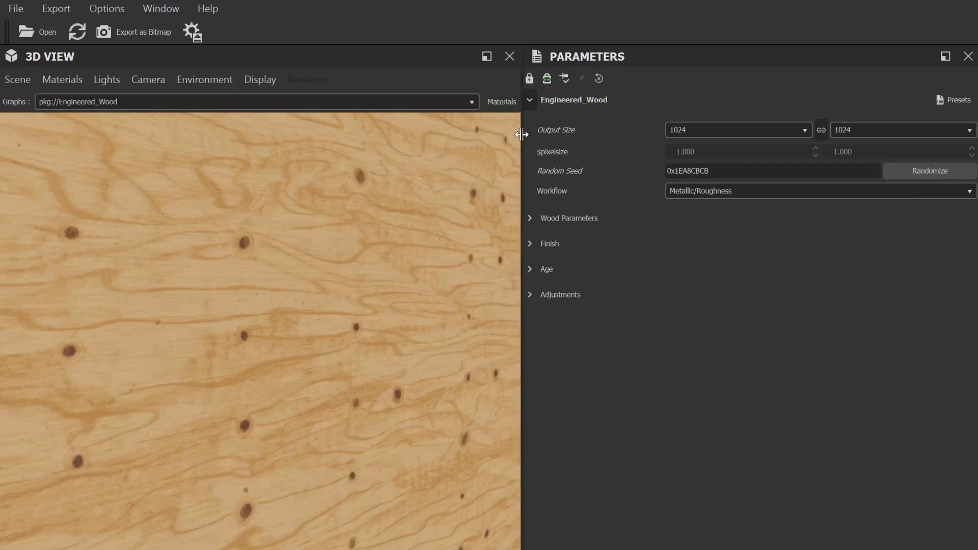
pyautogui.click(530, 101)
# Step: Change the Wood Type from plywood to OSB in Wood Parameters
pyautogui.click(530, 125)
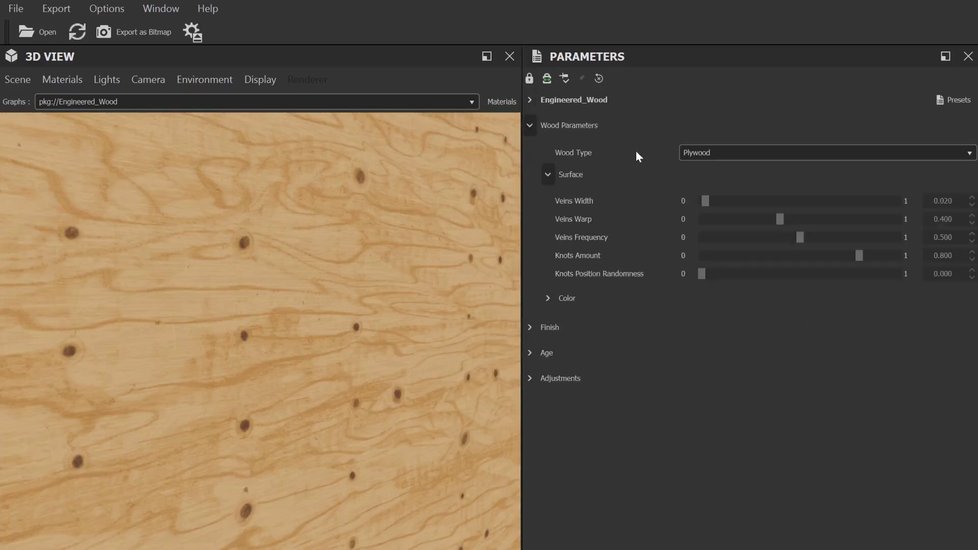
pyautogui.click(738, 155)
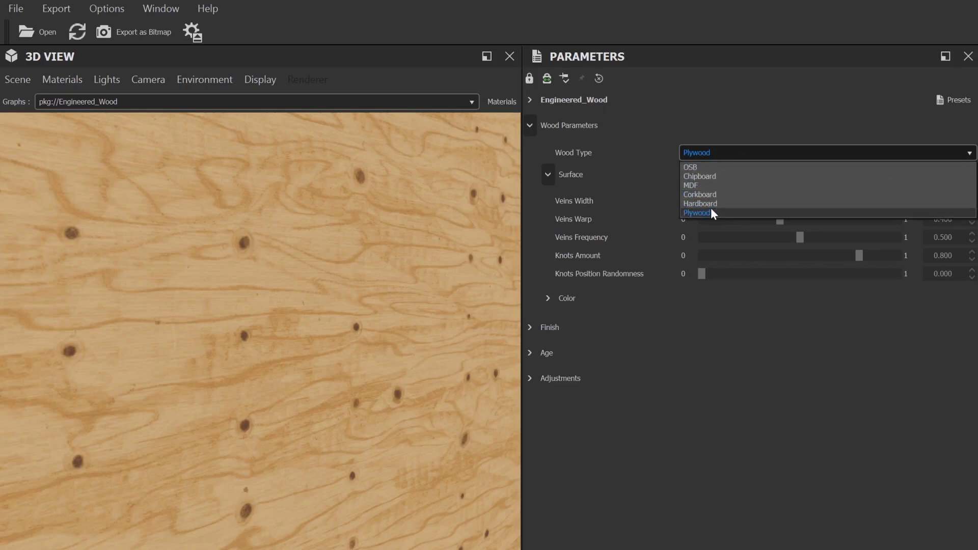
pyautogui.click(689, 167)
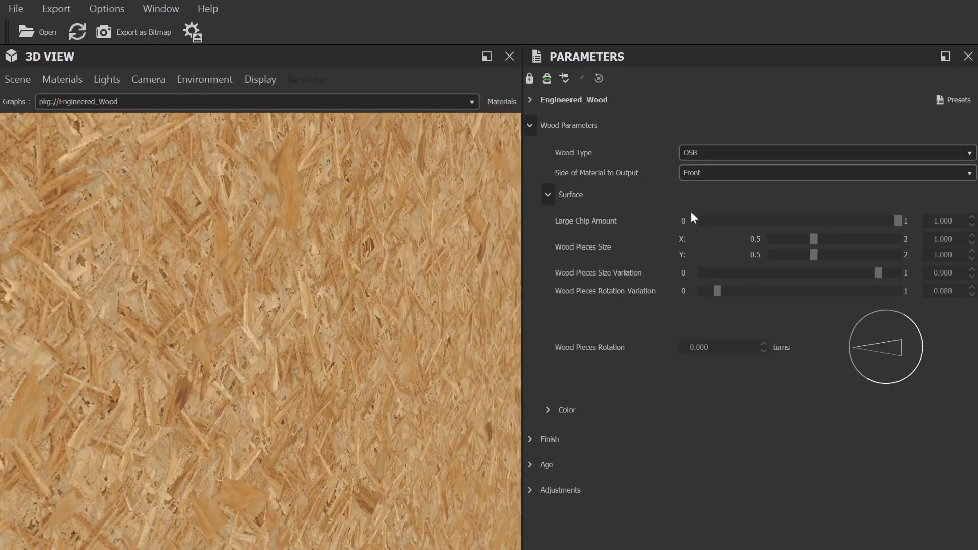
# Step: Preview the Horizontal Edge and Vertical Edge sides, then return to Front
pyautogui.click(719, 173)
pyautogui.click(718, 195)
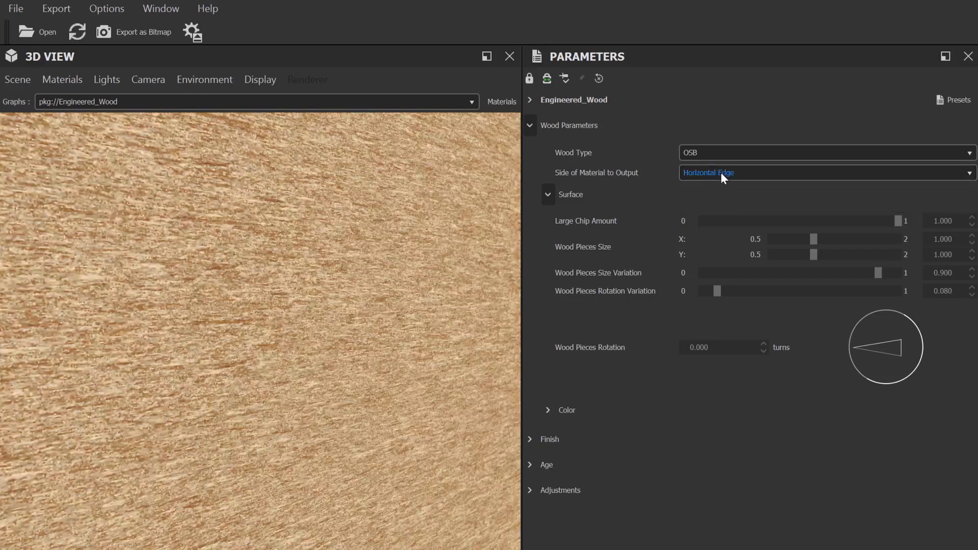
pyautogui.click(721, 173)
pyautogui.click(717, 204)
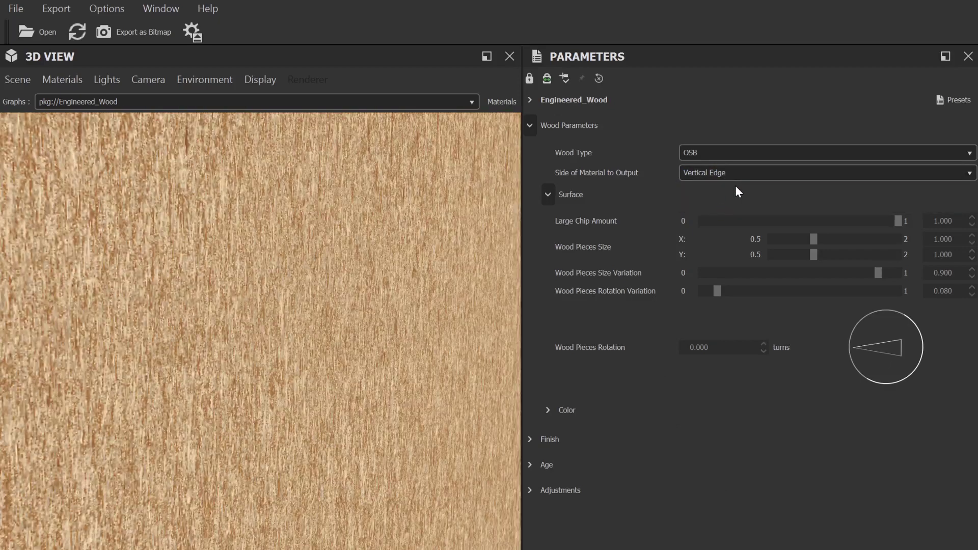
pyautogui.click(733, 174)
pyautogui.click(733, 187)
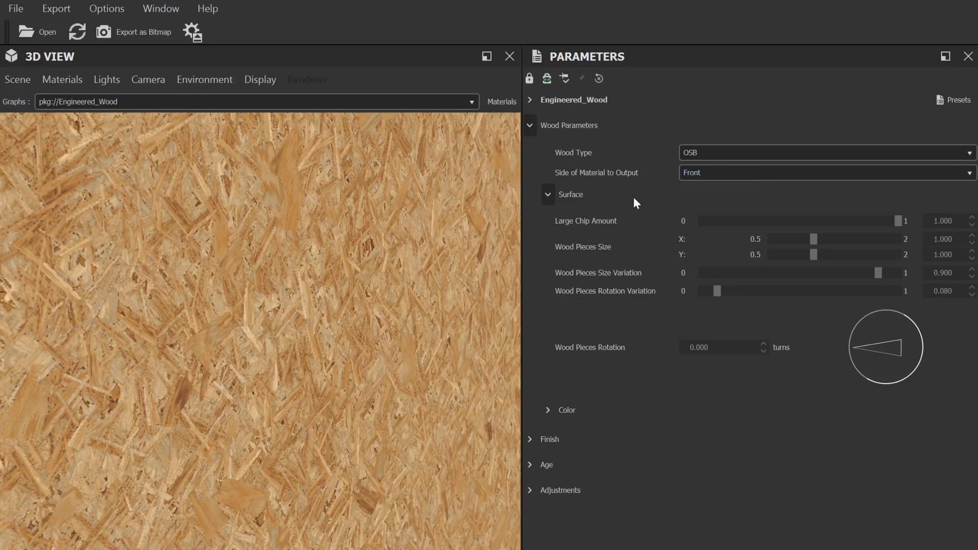
# Step: Set Wood Pieces Size Variation to 1.000 and Wood Pieces Rotation to 0.314 turns
pyautogui.moveTo(896, 220); pyautogui.dragTo(940, 225)
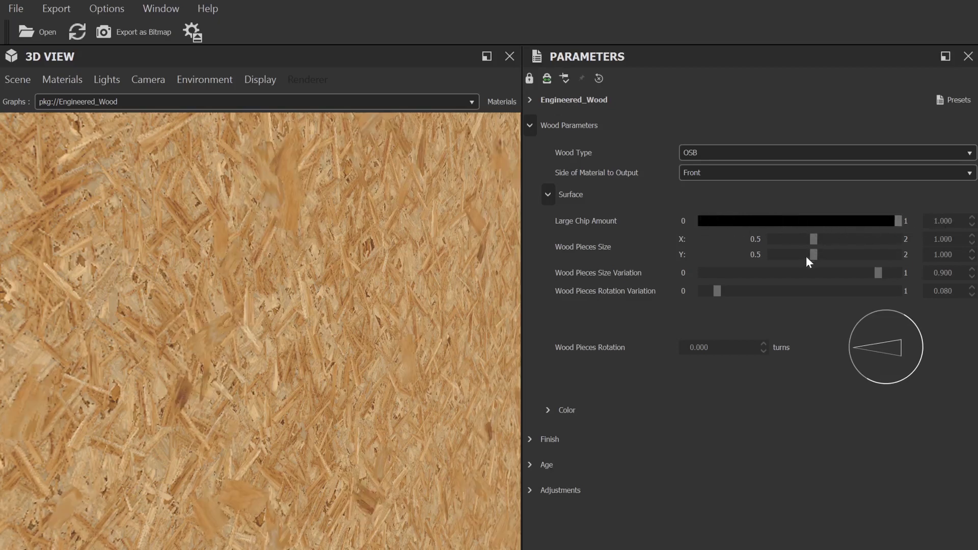
pyautogui.moveTo(877, 278); pyautogui.dragTo(726, 275)
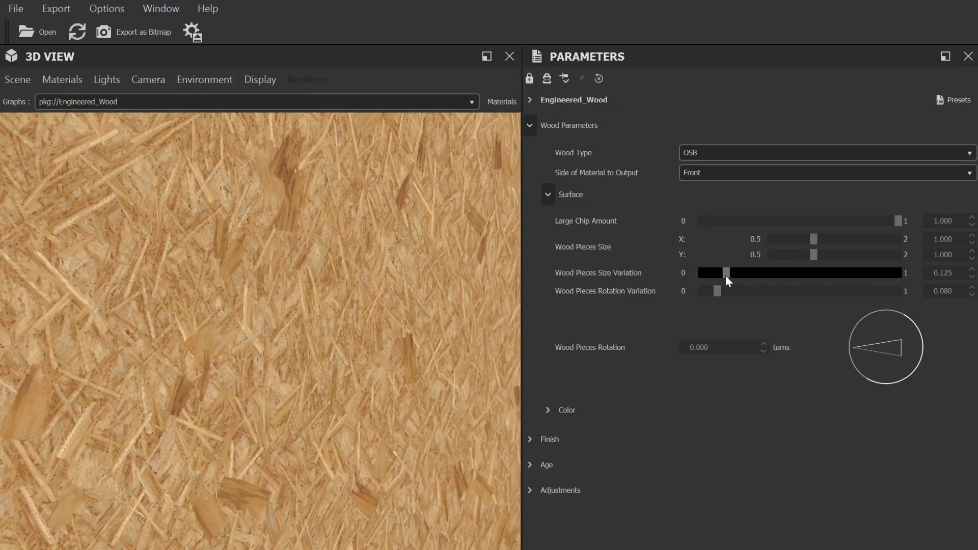
pyautogui.moveTo(893, 275); pyautogui.dragTo(902, 273)
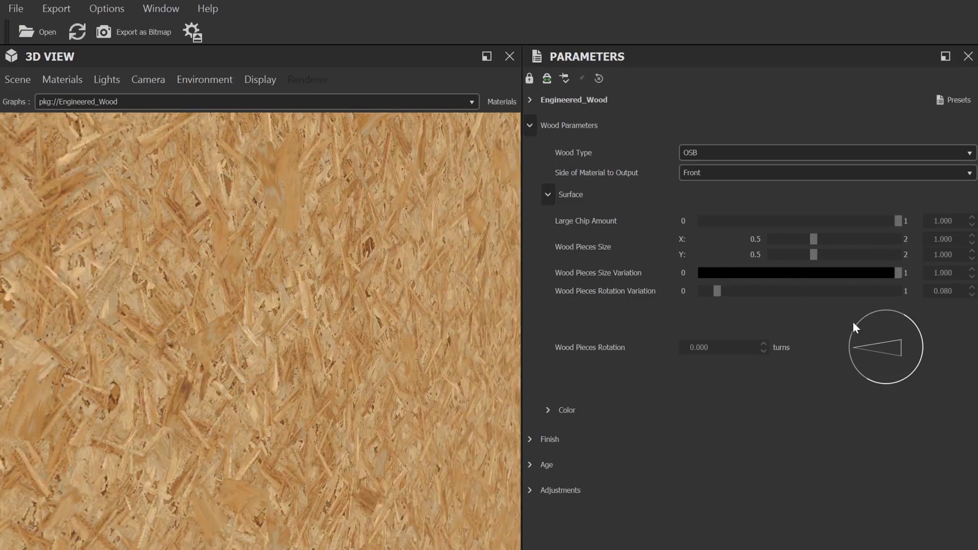
pyautogui.moveTo(854, 324); pyautogui.dragTo(901, 320)
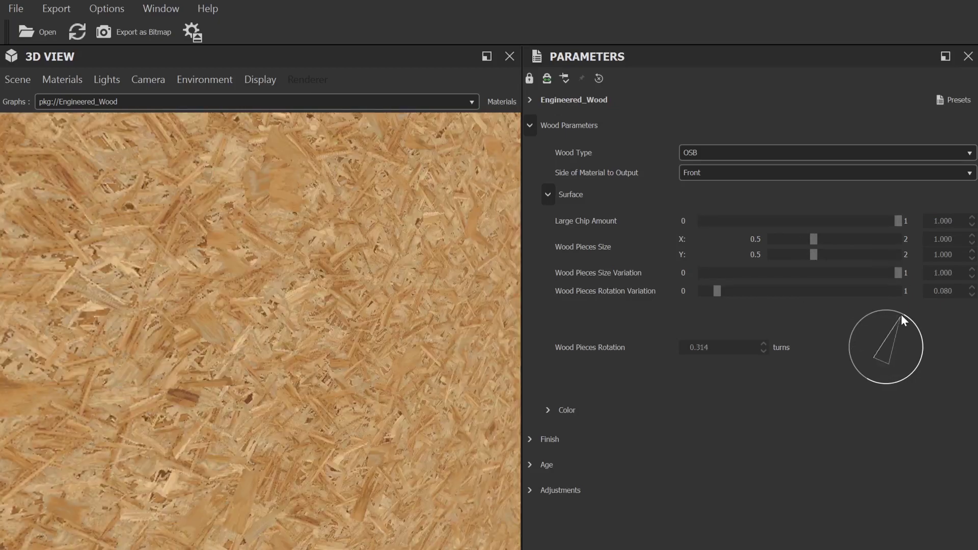
pyautogui.click(708, 153)
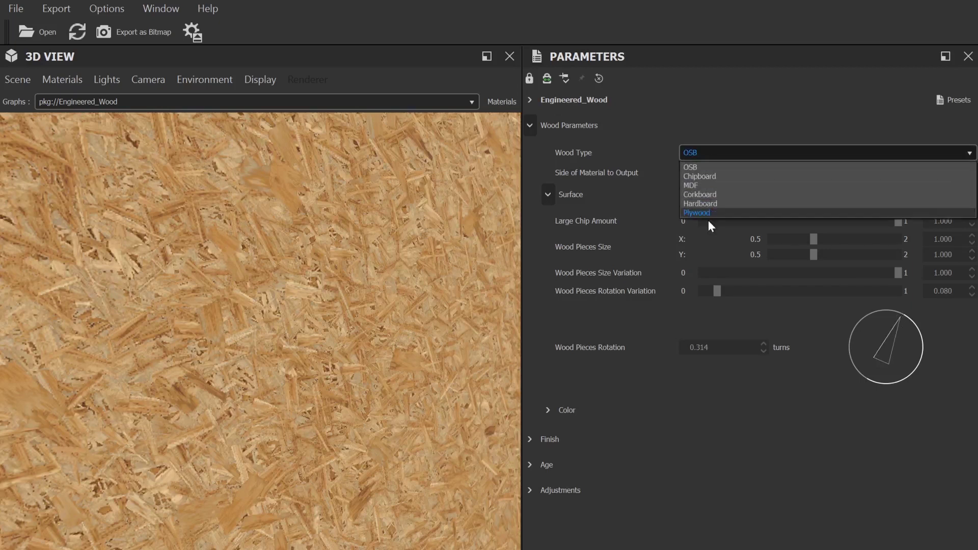
# Step: Switch to Plywood with Veins Width 0 and Veins Warp 0.306
pyautogui.click(710, 215)
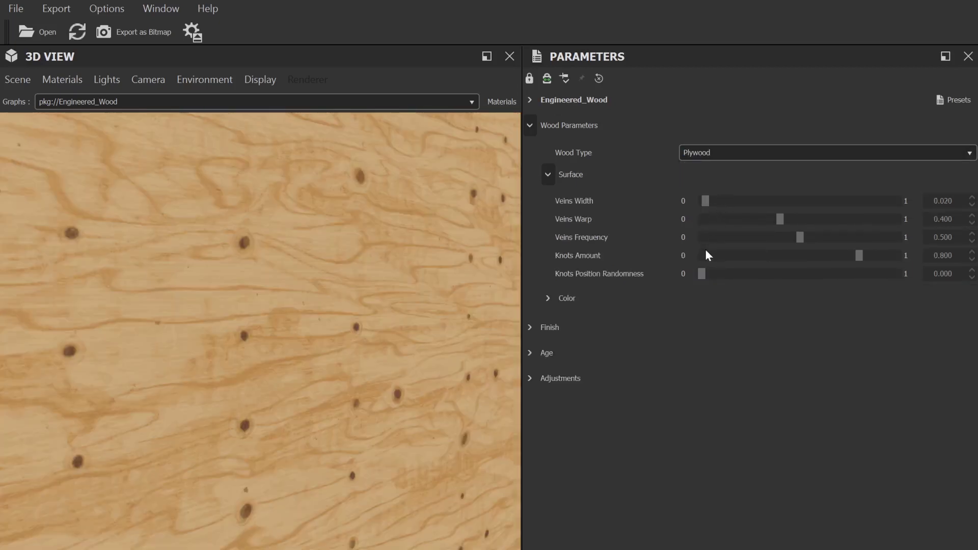
pyautogui.moveTo(706, 200)
pyautogui.mouseDown()
pyautogui.moveTo(855, 200)
pyautogui.moveTo(699, 208)
pyautogui.mouseUp()
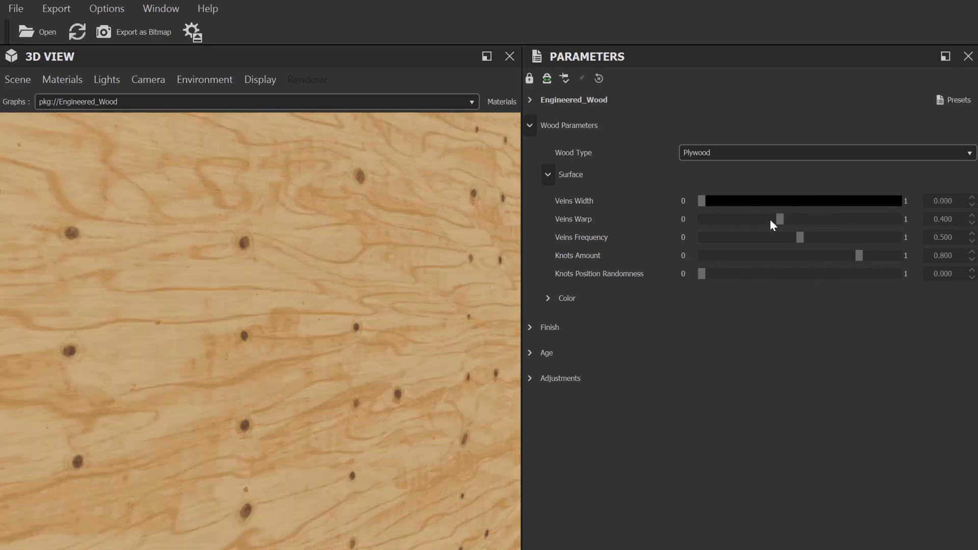
pyautogui.click(783, 219)
pyautogui.moveTo(868, 224); pyautogui.dragTo(788, 245)
pyautogui.click(804, 237)
# Step: Set Knots Amount to 1.000 and adjust Knots Position Randomness to 0.394
pyautogui.moveTo(856, 255); pyautogui.dragTo(720, 266)
pyautogui.moveTo(810, 274); pyautogui.dragTo(901, 270)
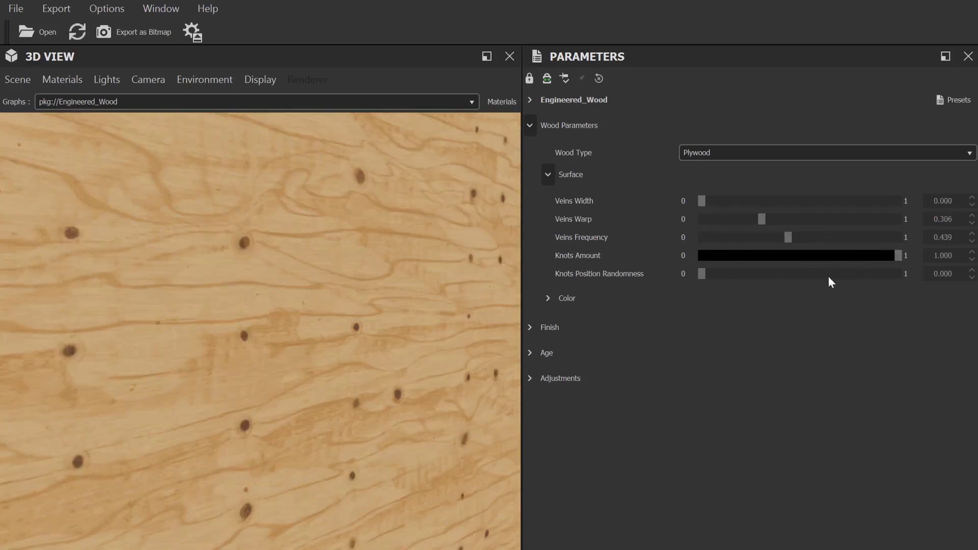
pyautogui.click(702, 274)
pyautogui.moveTo(806, 276); pyautogui.dragTo(779, 285)
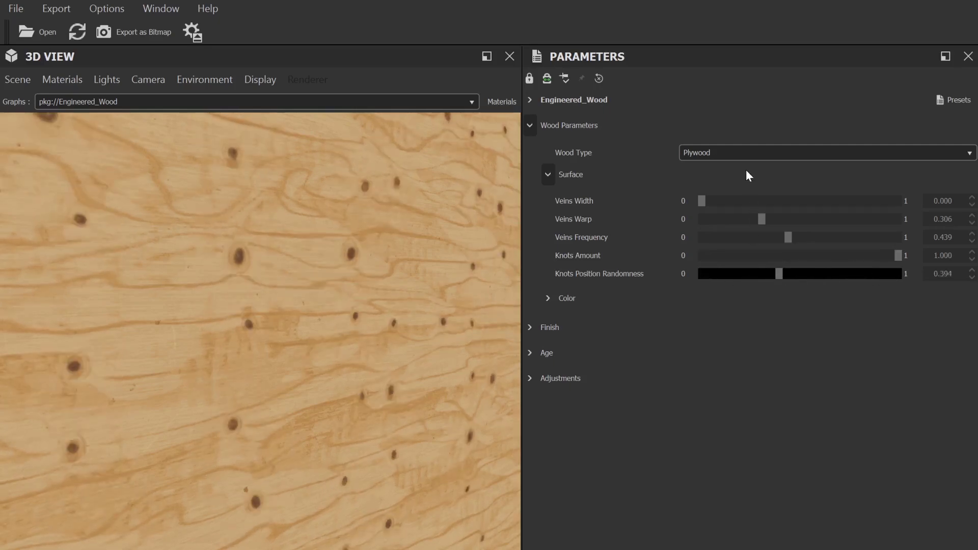
pyautogui.click(738, 155)
# Step: Switch the wood type back to OSB and expand the Color and Finish settings
pyautogui.press('Escape')
pyautogui.press('Down')
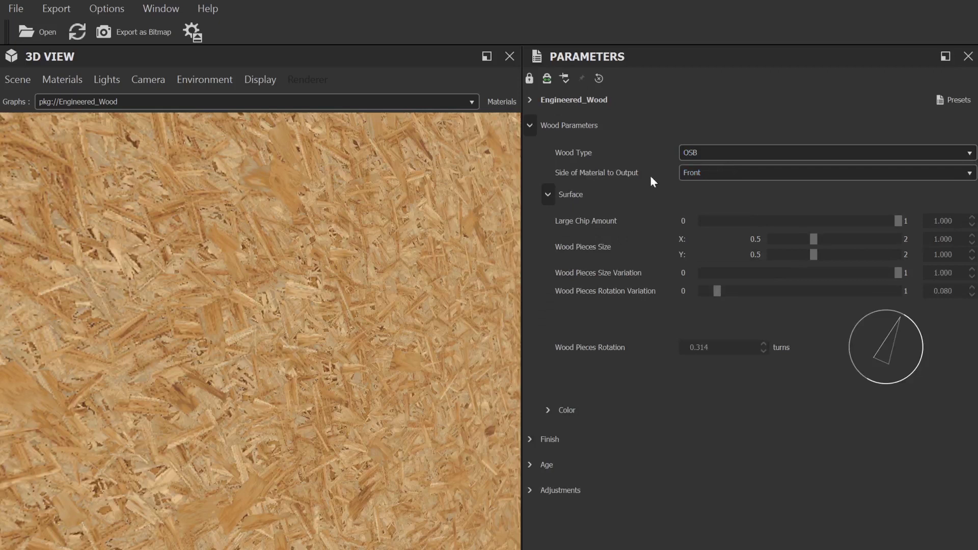
pyautogui.click(552, 195)
pyautogui.click(551, 218)
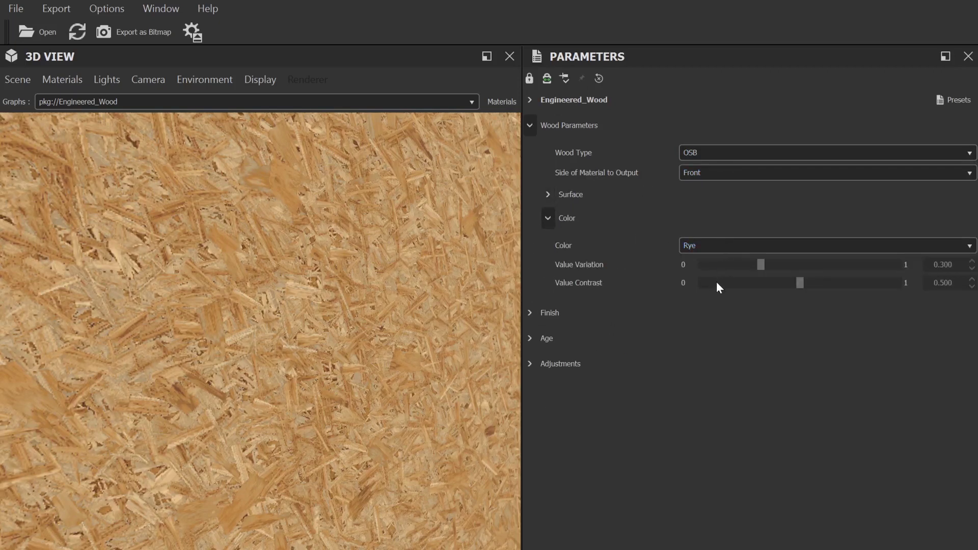
pyautogui.click(532, 312)
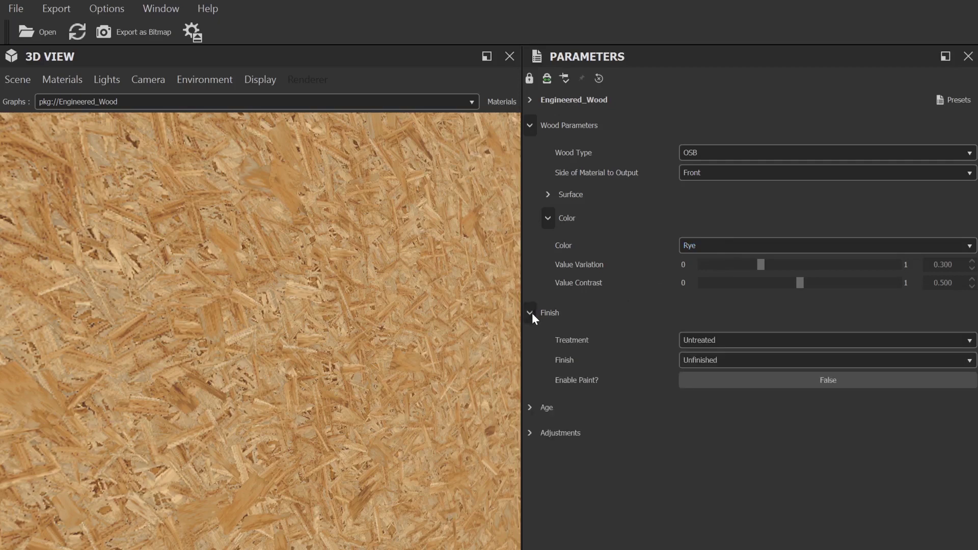
# Step: Stain the OSB Stone Gray with a Gloss finish and enable the paint layer
pyautogui.click(765, 342)
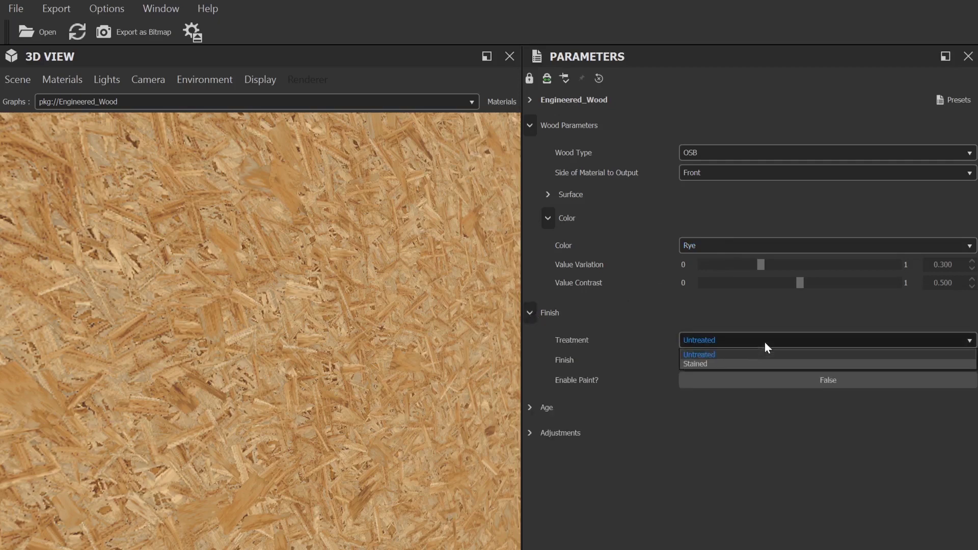
pyautogui.click(744, 362)
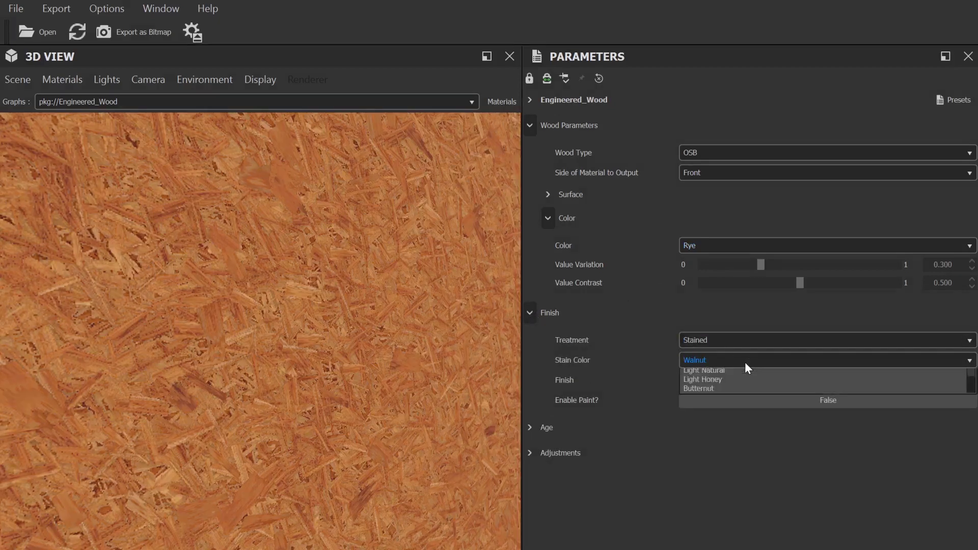
pyautogui.click(744, 362)
pyautogui.click(737, 389)
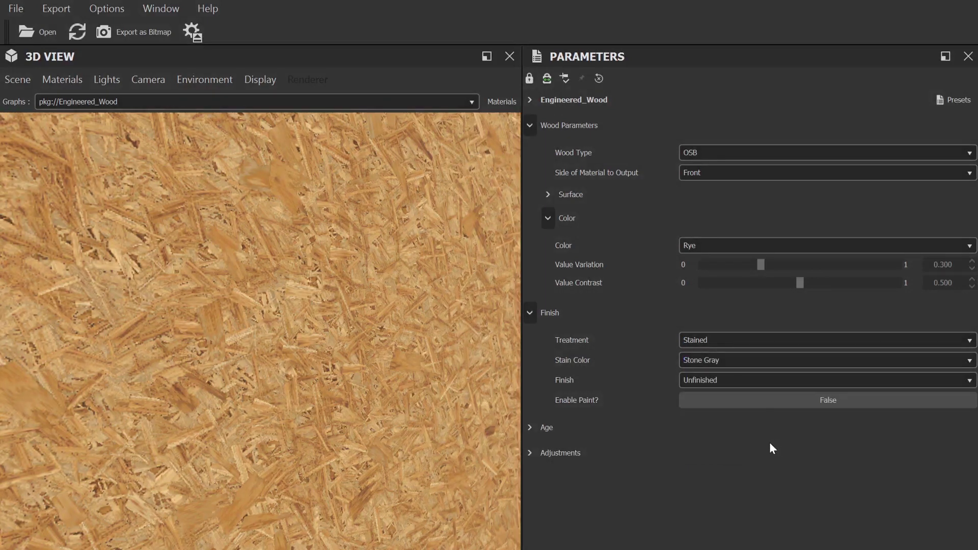
pyautogui.click(739, 361)
pyautogui.click(739, 360)
pyautogui.click(702, 379)
pyautogui.click(701, 403)
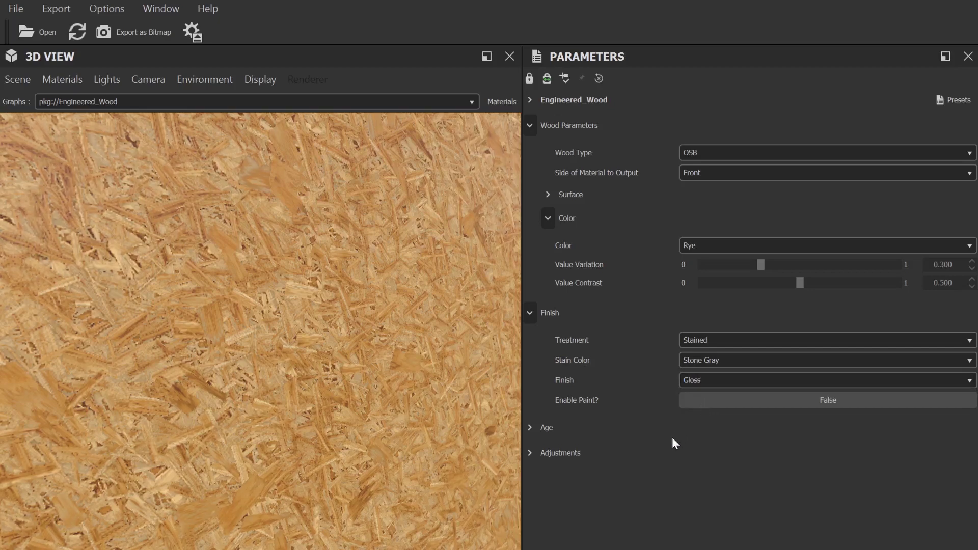
pyautogui.click(711, 400)
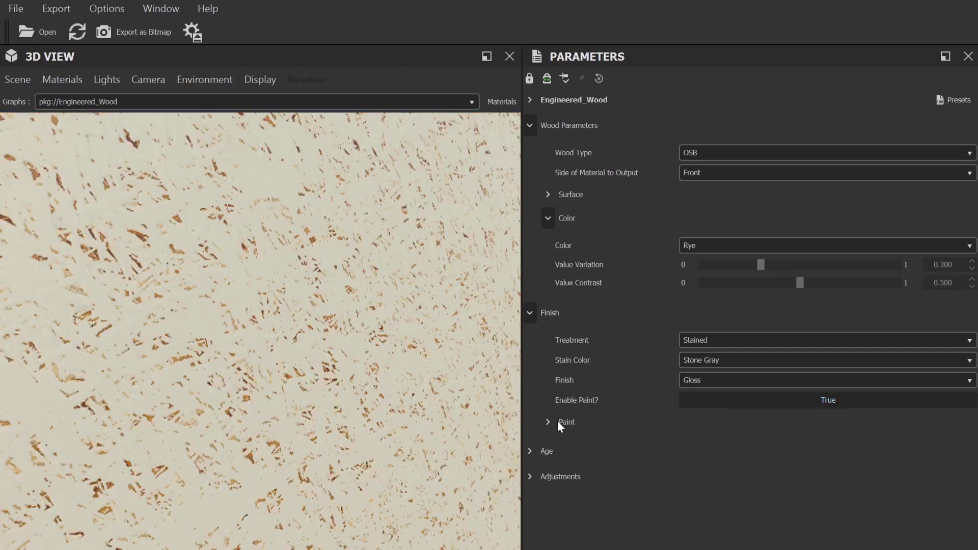
pyautogui.click(549, 423)
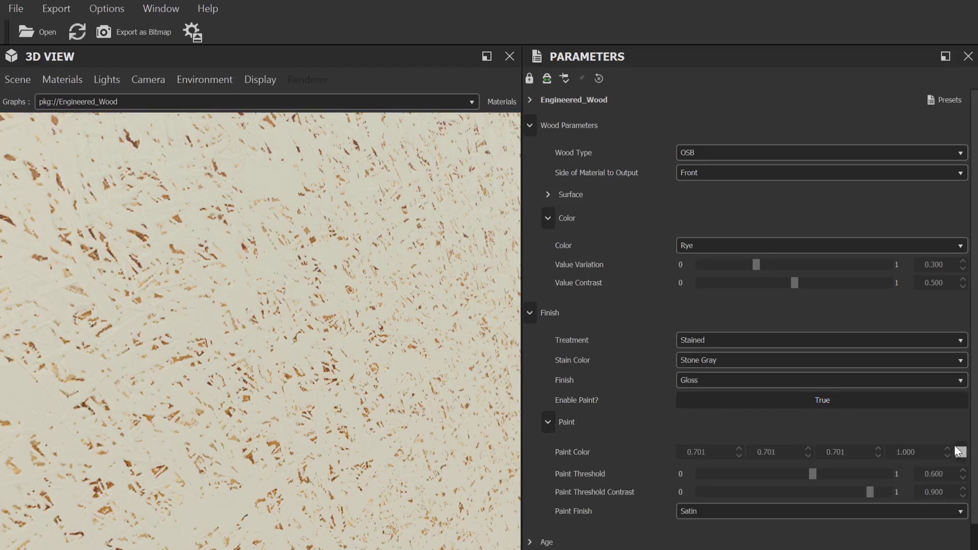
pyautogui.moveTo(811, 473)
pyautogui.mouseDown()
pyautogui.moveTo(714, 477)
pyautogui.moveTo(948, 481)
pyautogui.moveTo(706, 492)
pyautogui.moveTo(879, 492)
pyautogui.mouseUp()
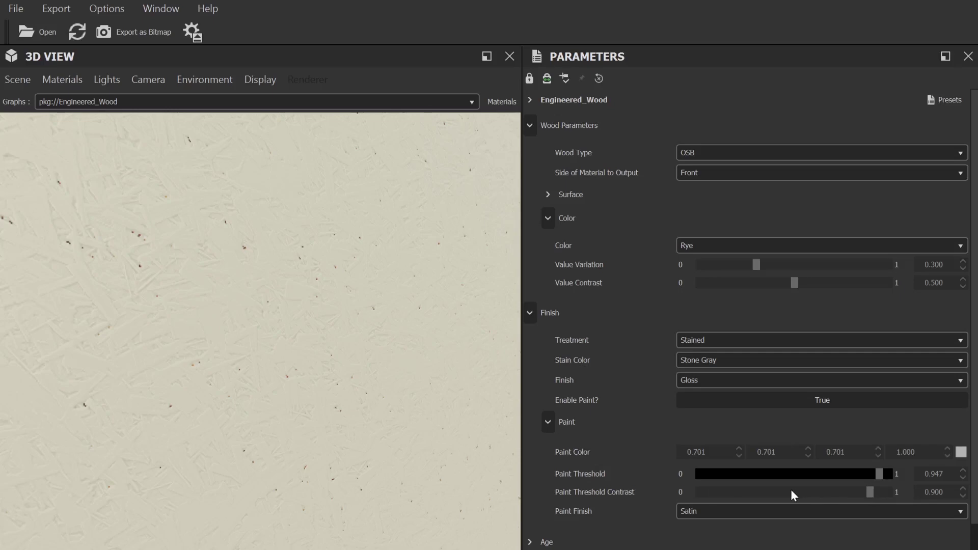
pyautogui.click(741, 510)
pyautogui.click(716, 524)
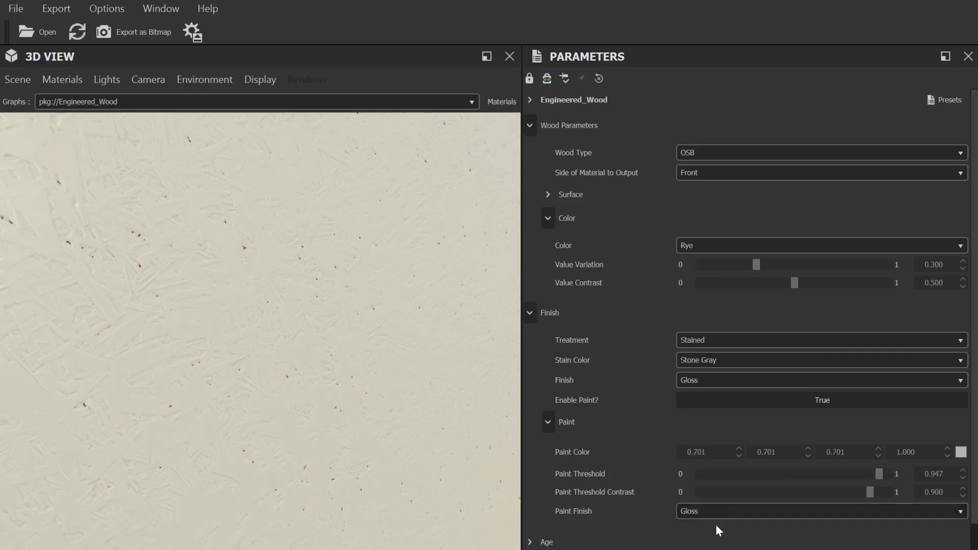
pyautogui.click(720, 511)
pyautogui.click(701, 544)
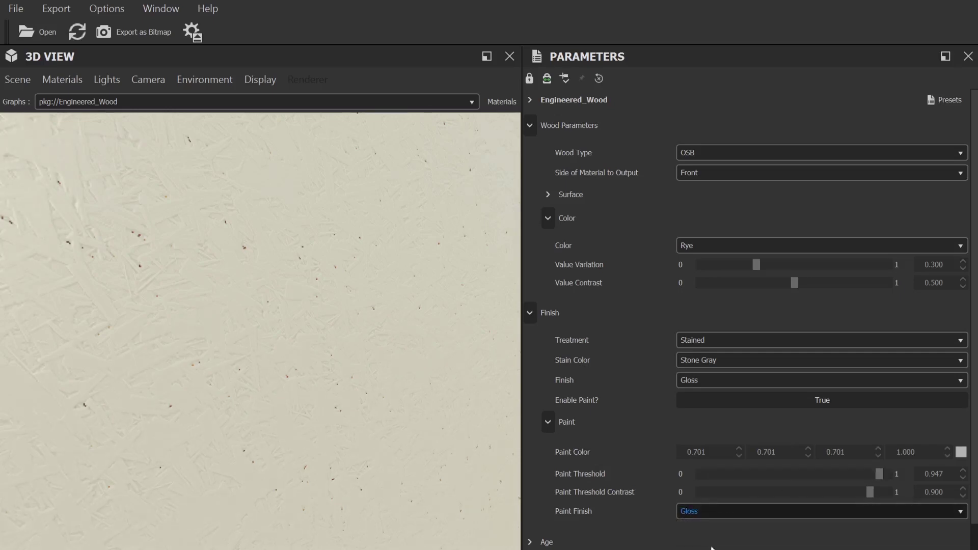
pyautogui.click(749, 400)
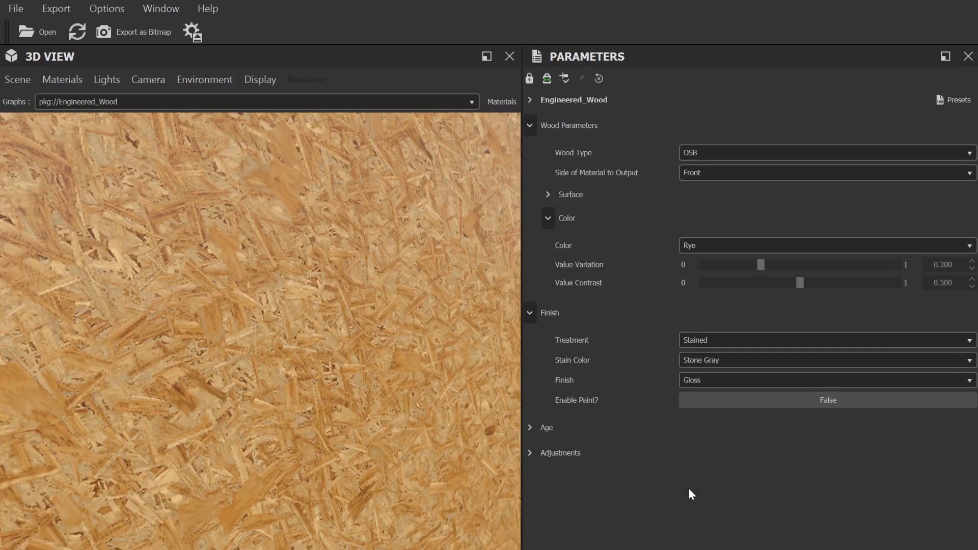
# Step: Expand Age and collapse the Finish, Color and Wood Parameters groups
pyautogui.click(530, 427)
pyautogui.scroll(-1, 679, 395)
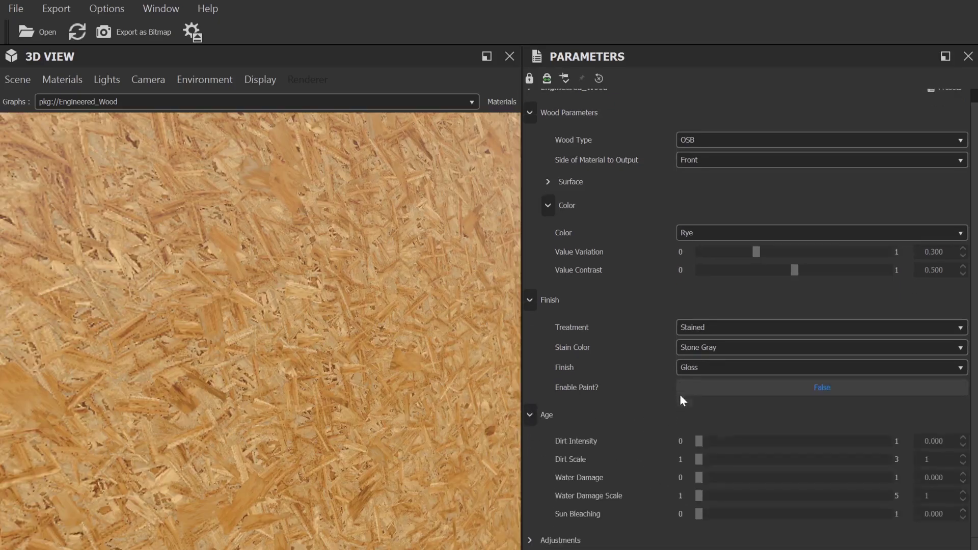
pyautogui.click(549, 302)
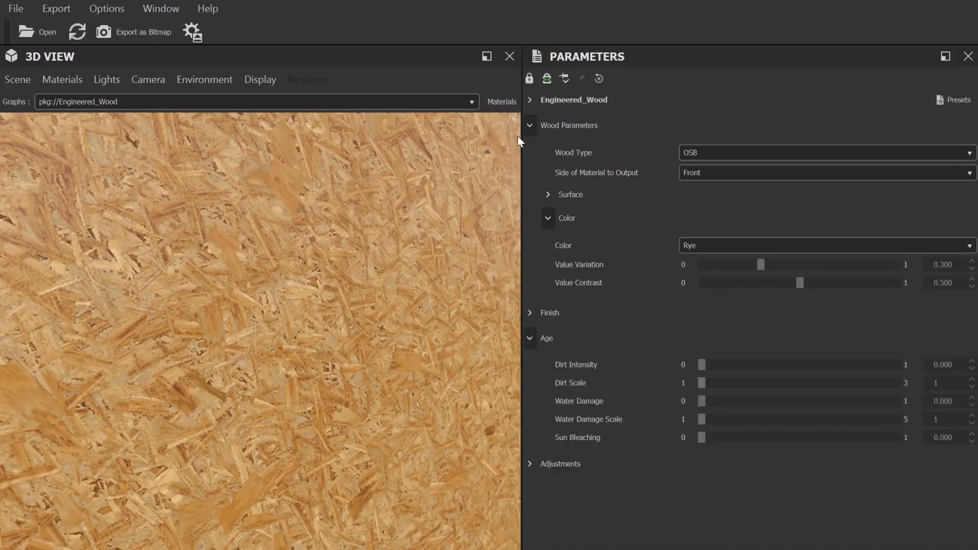
pyautogui.click(547, 219)
pyautogui.click(530, 125)
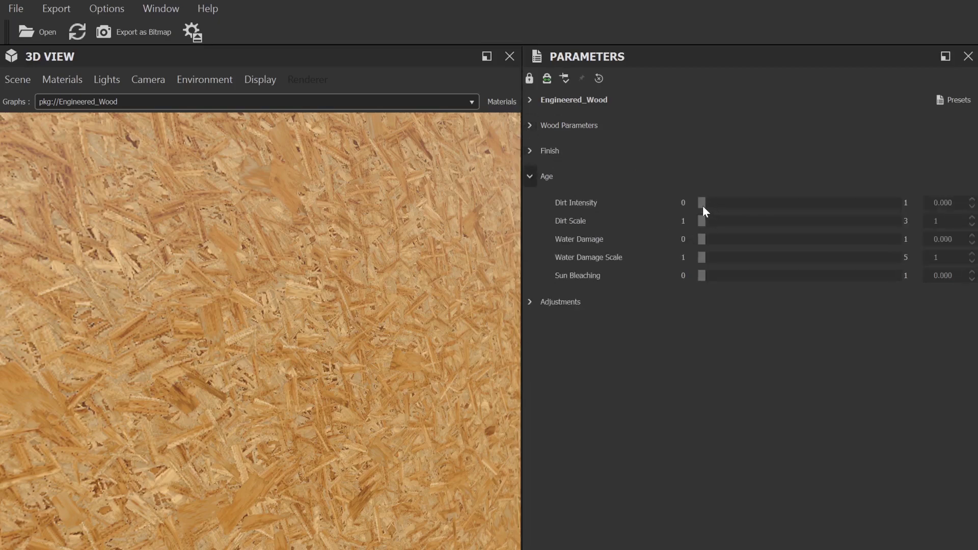
# Step: Test Dirt Intensity and Sun Bleaching, leaving both at 0, then collapse Age
pyautogui.moveTo(703, 207); pyautogui.dragTo(926, 214)
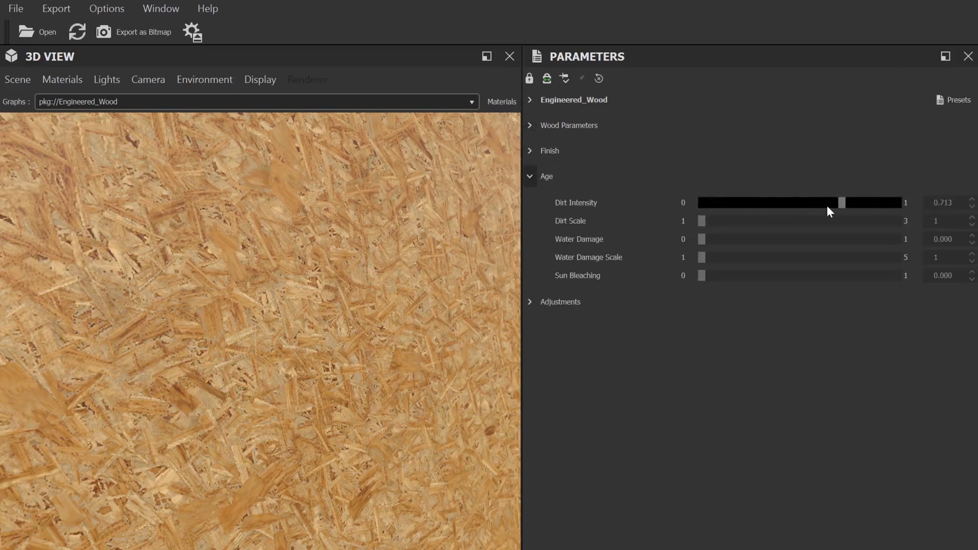
pyautogui.moveTo(828, 210); pyautogui.dragTo(847, 241)
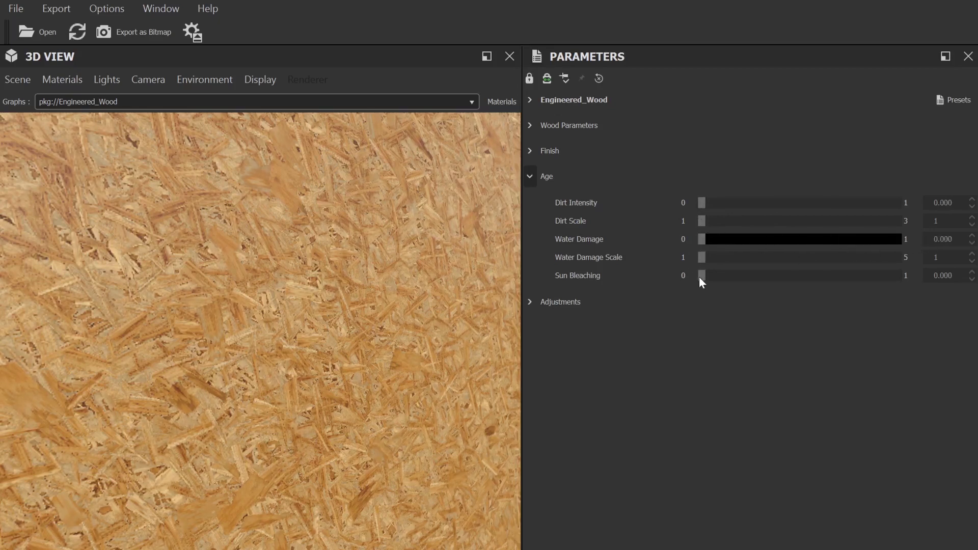
pyautogui.moveTo(701, 275); pyautogui.dragTo(578, 307)
pyautogui.click(532, 179)
# Step: Change the Shading Normal Format from DirectX to OpenGL
pyautogui.click(530, 199)
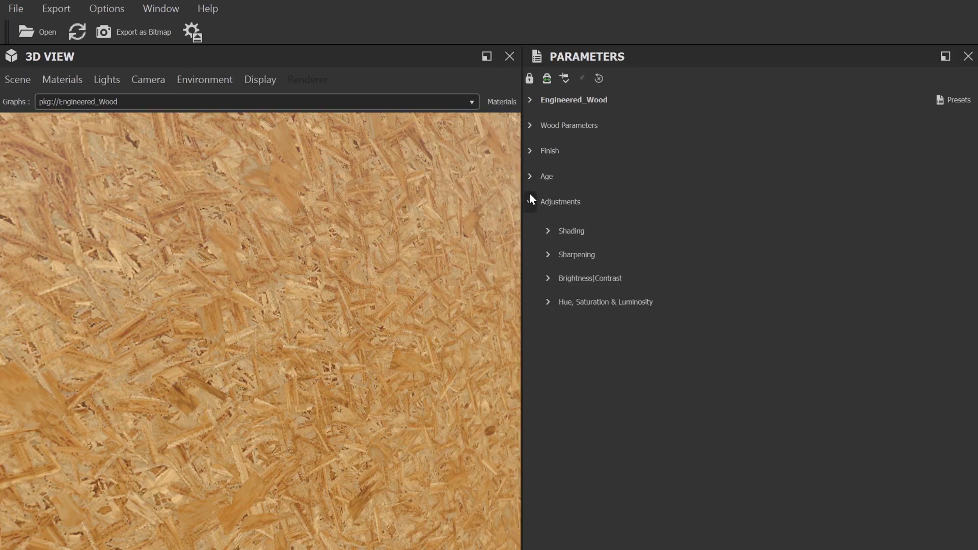
pyautogui.click(545, 230)
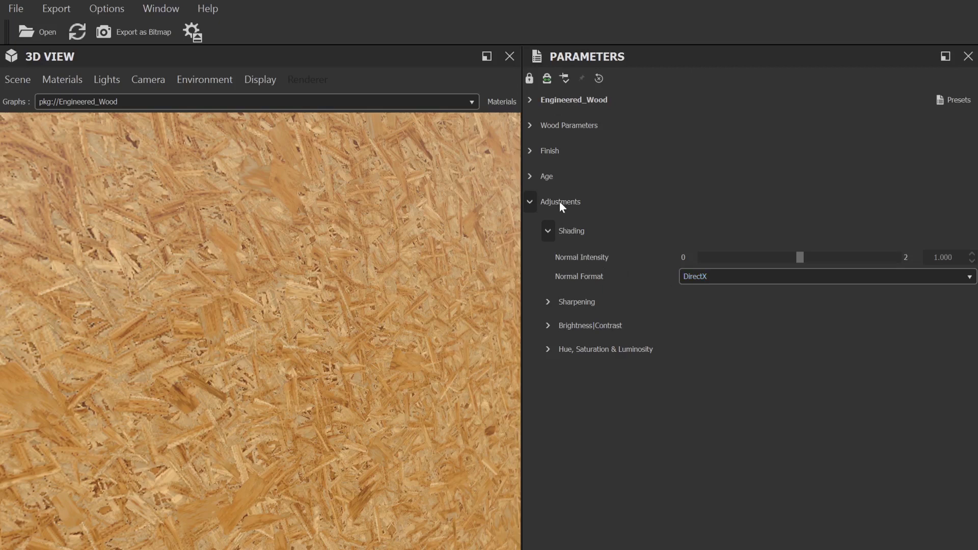
pyautogui.click(695, 279)
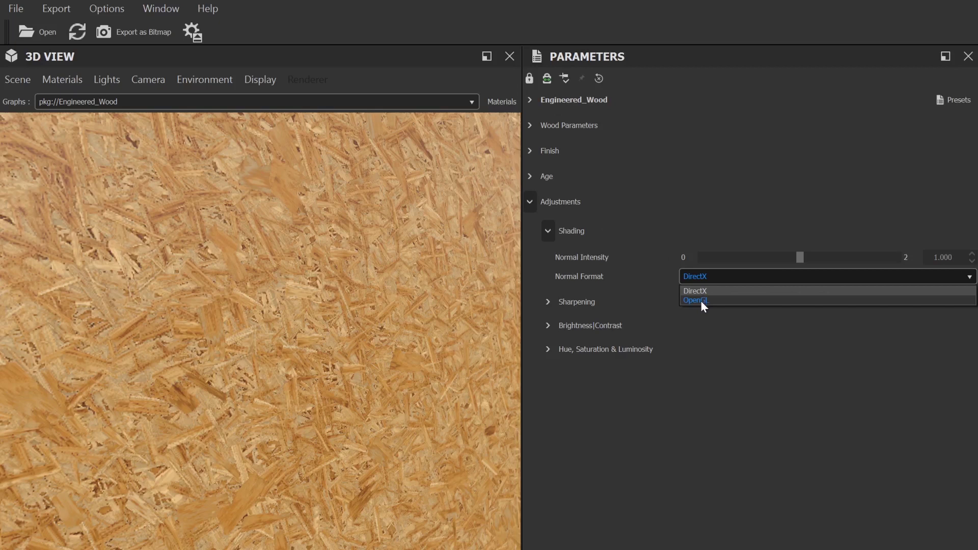
pyautogui.click(703, 300)
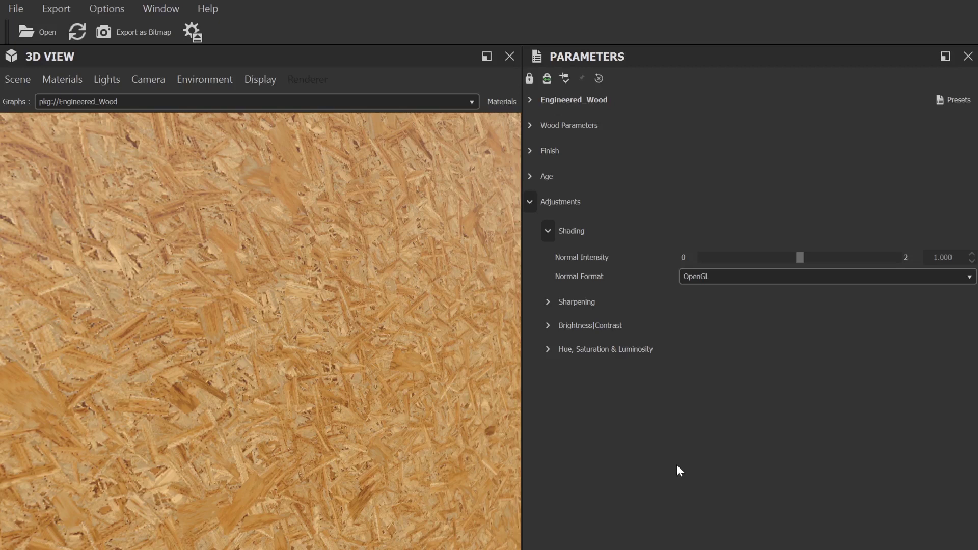
pyautogui.click(529, 100)
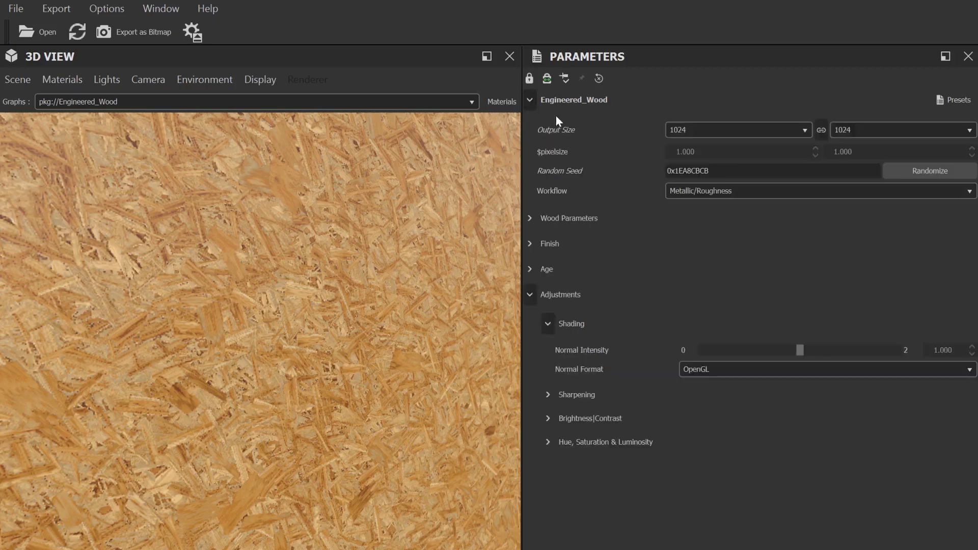
# Step: Set Output Size to 4096 and open the Export as Bitmap(s) dialog
pyautogui.click(732, 133)
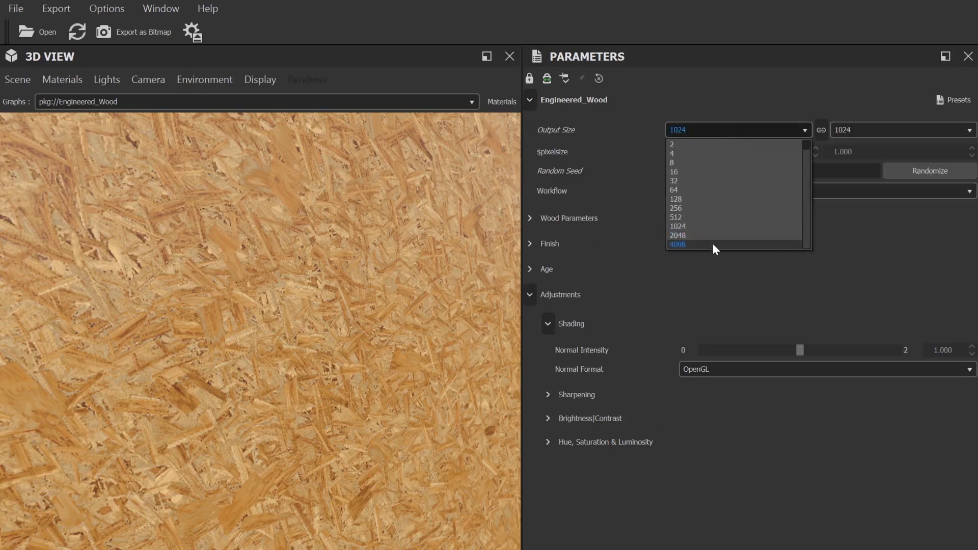
pyautogui.click(711, 245)
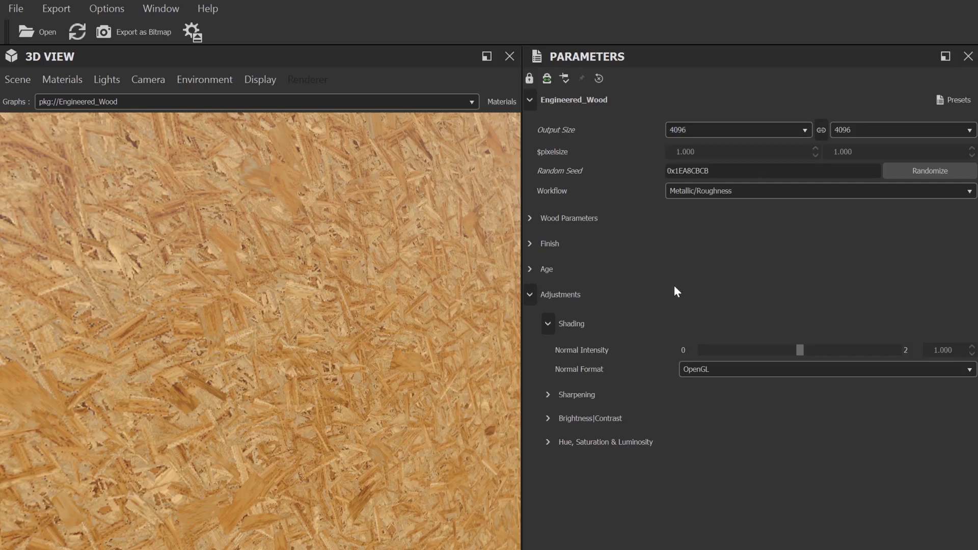
pyautogui.click(142, 32)
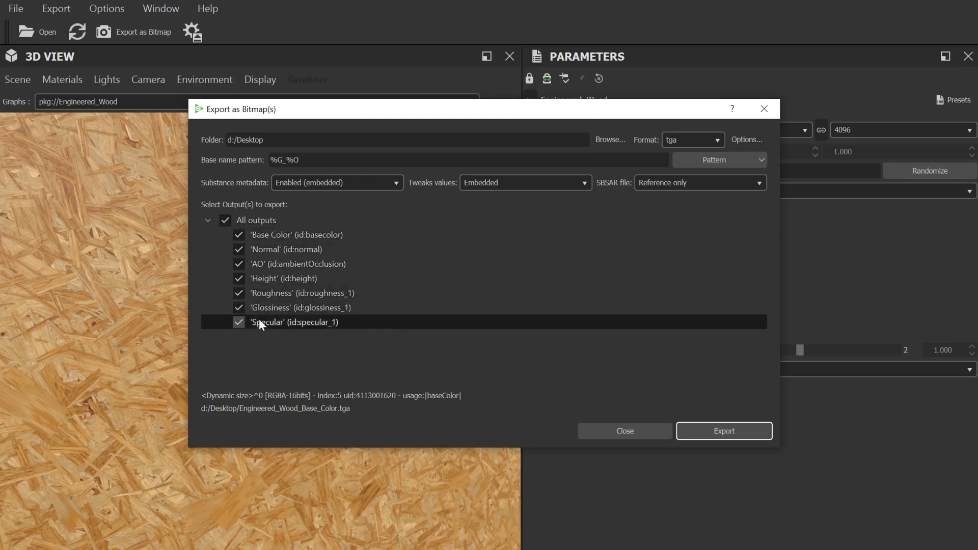
# Step: Clear all export outputs, then check Roughness, Normal and Height alongside Base Color
pyautogui.click(225, 220)
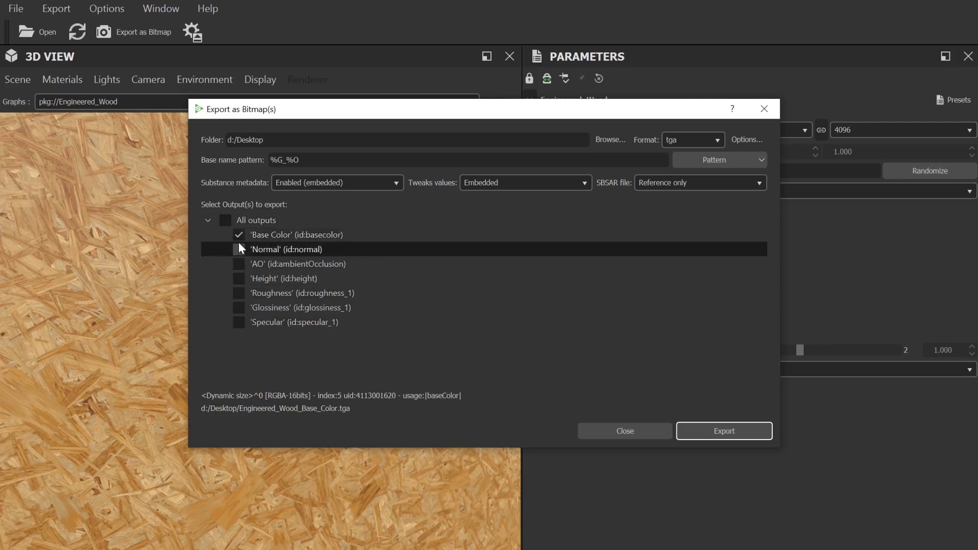
pyautogui.click(240, 292)
pyautogui.click(238, 249)
pyautogui.click(239, 278)
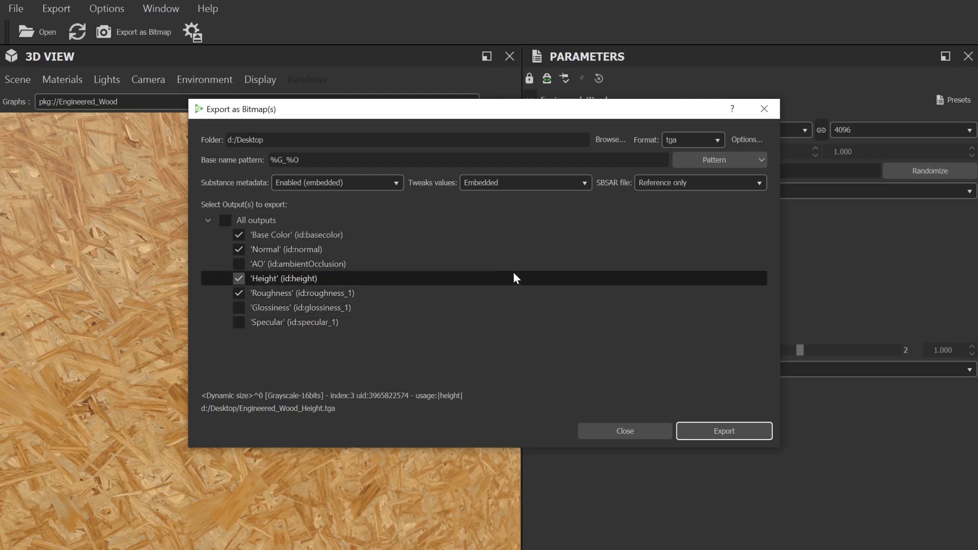
# Step: Export the maps as tif files to the d:/Desktop folder
pyautogui.click(705, 141)
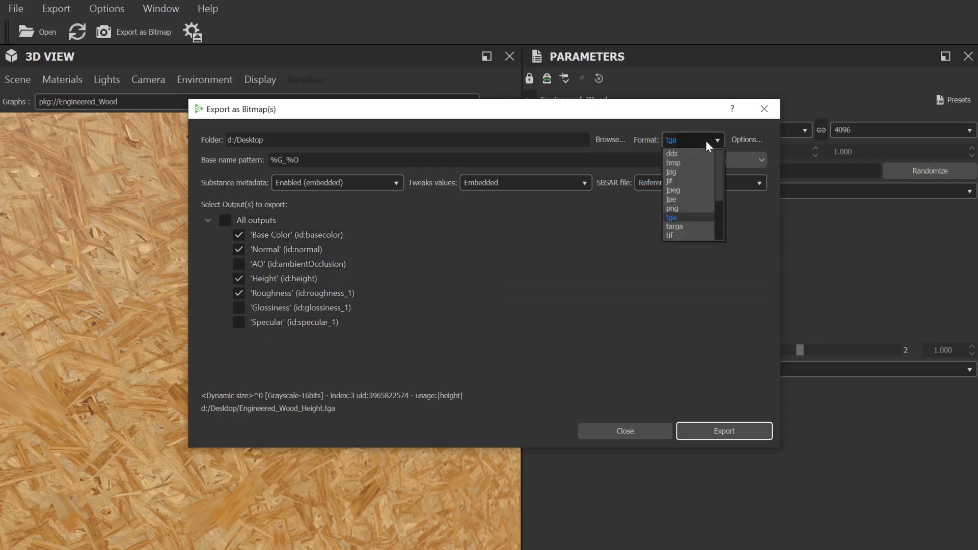
pyautogui.click(688, 235)
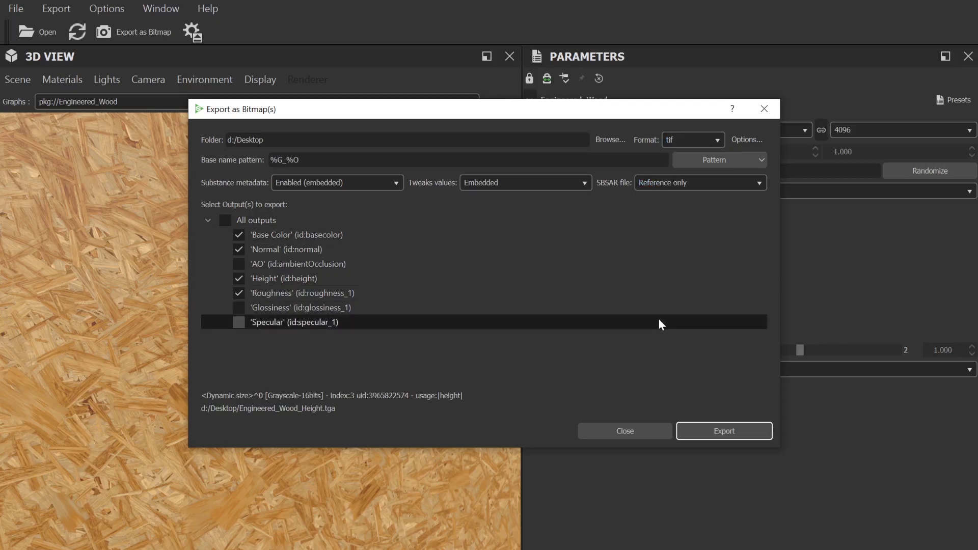
pyautogui.click(610, 141)
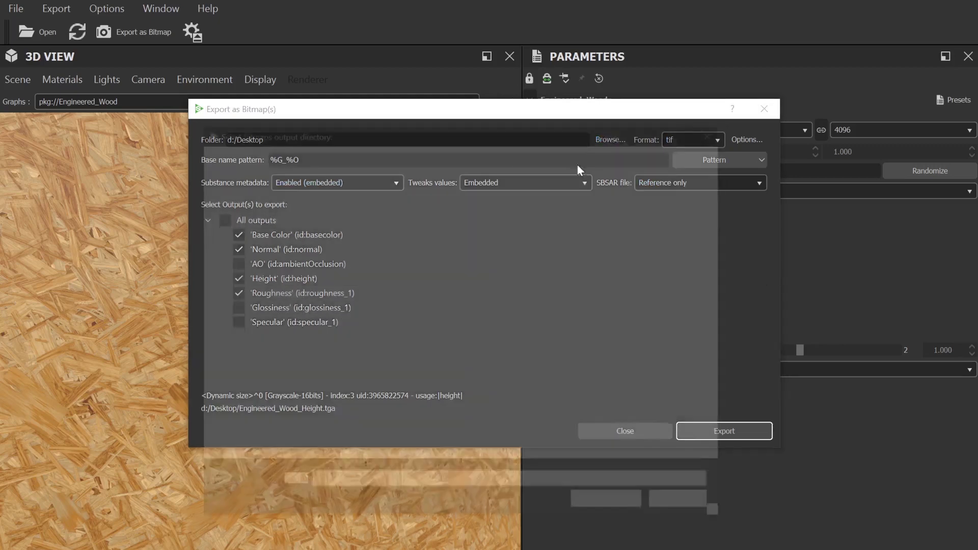
pyautogui.click(613, 506)
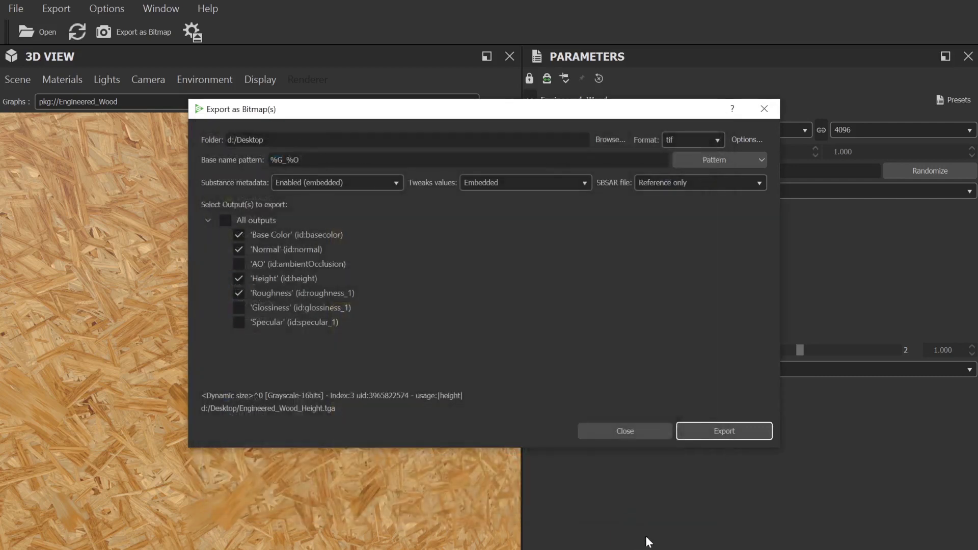
pyautogui.click(718, 431)
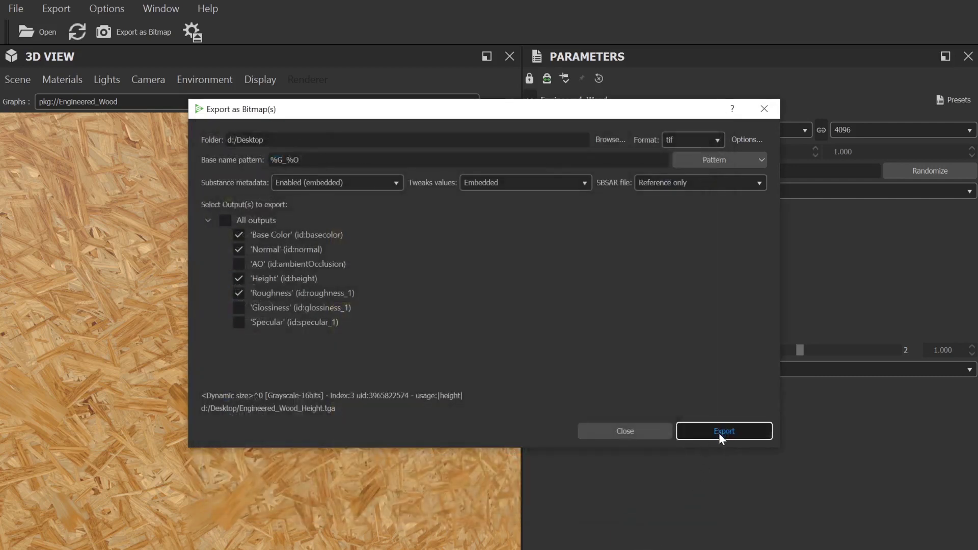